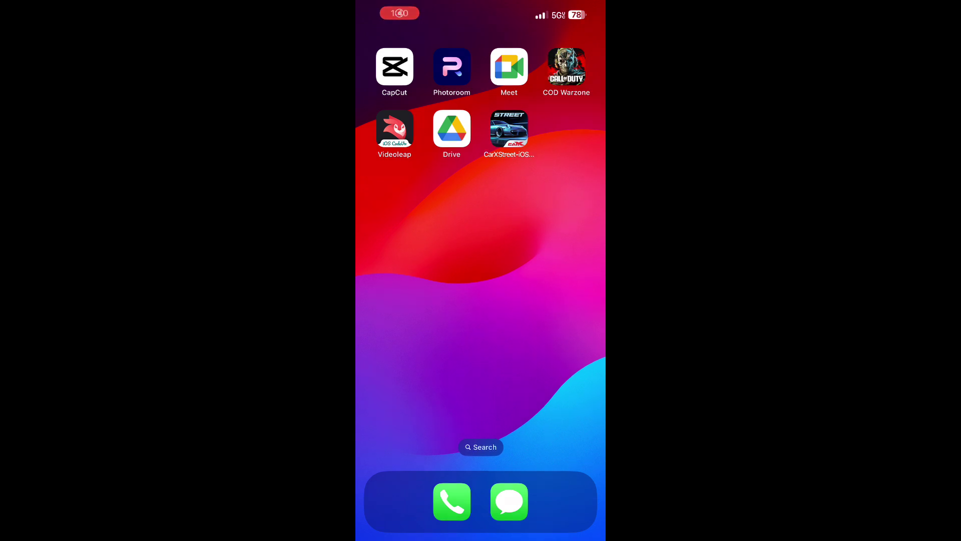
- Open the iPhone's Settings and check the iOS version details in the General About information
left_click_drag(561, 310, 400, 310)
left_click(560, 208)
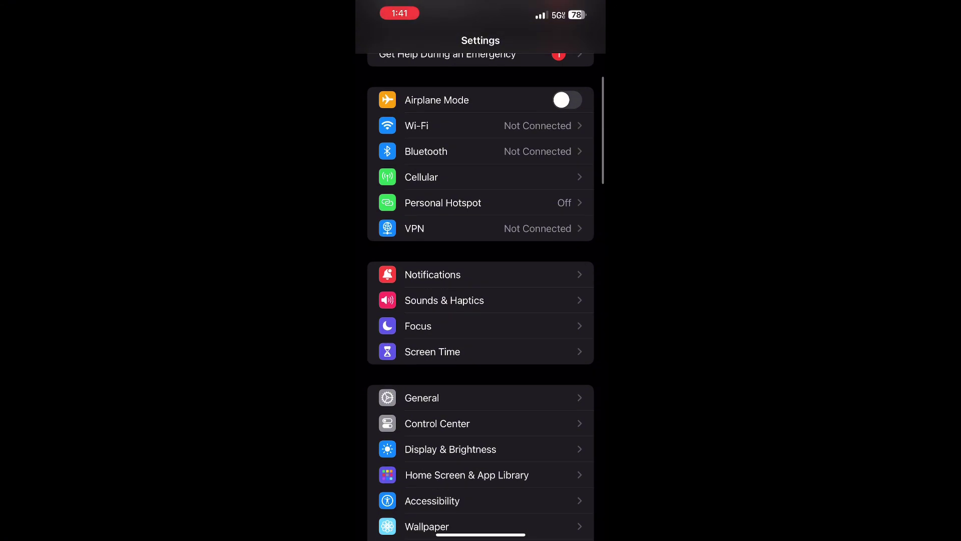
left_click(421, 398)
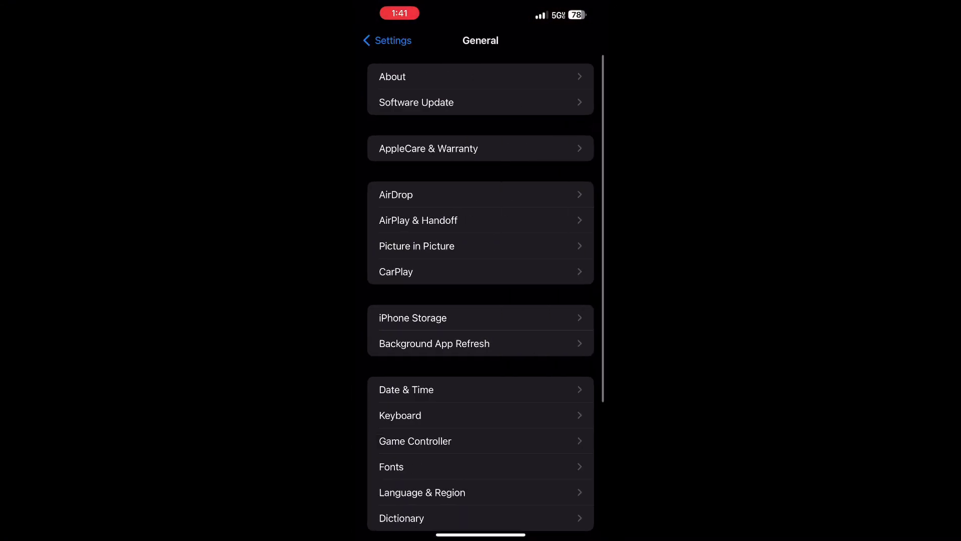
left_click(392, 76)
left_click(404, 102)
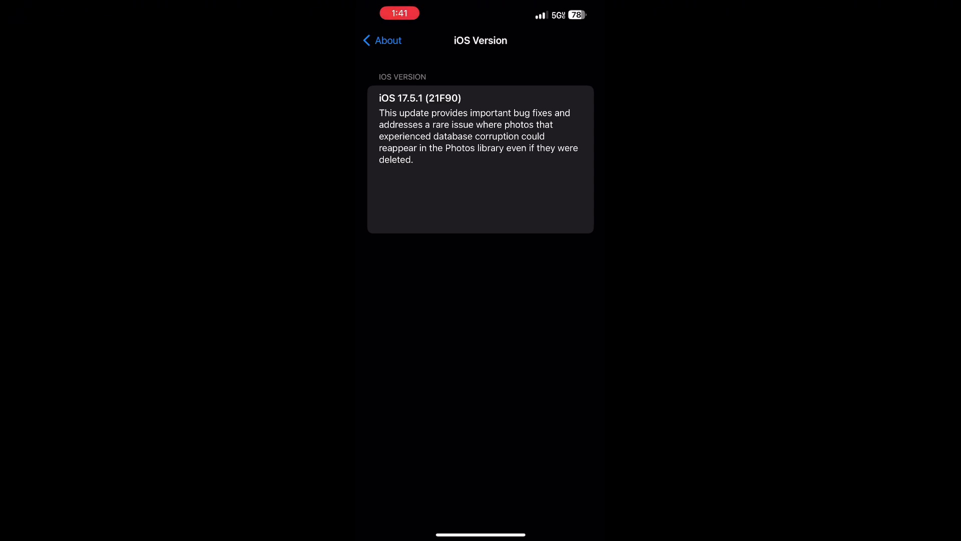
left_click(383, 40)
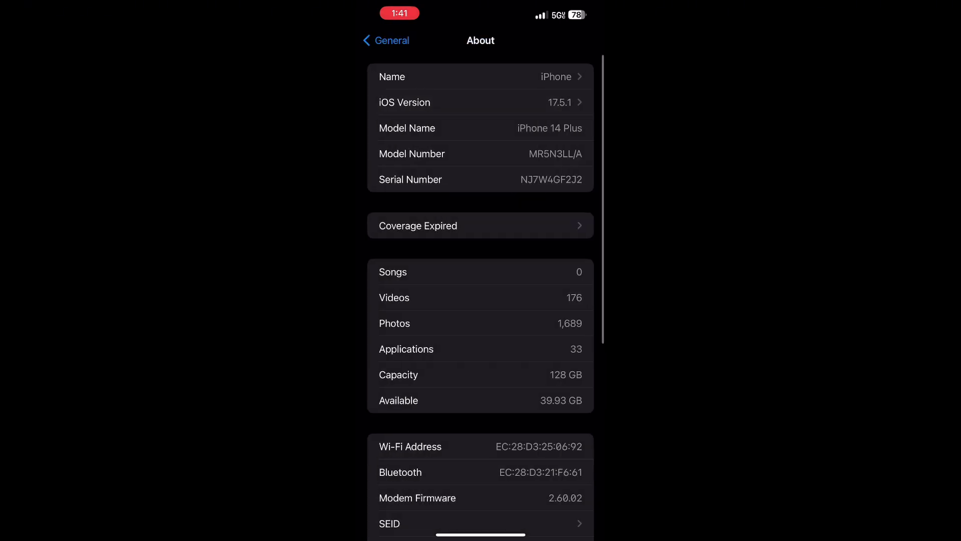
left_click(387, 40)
left_click(381, 40)
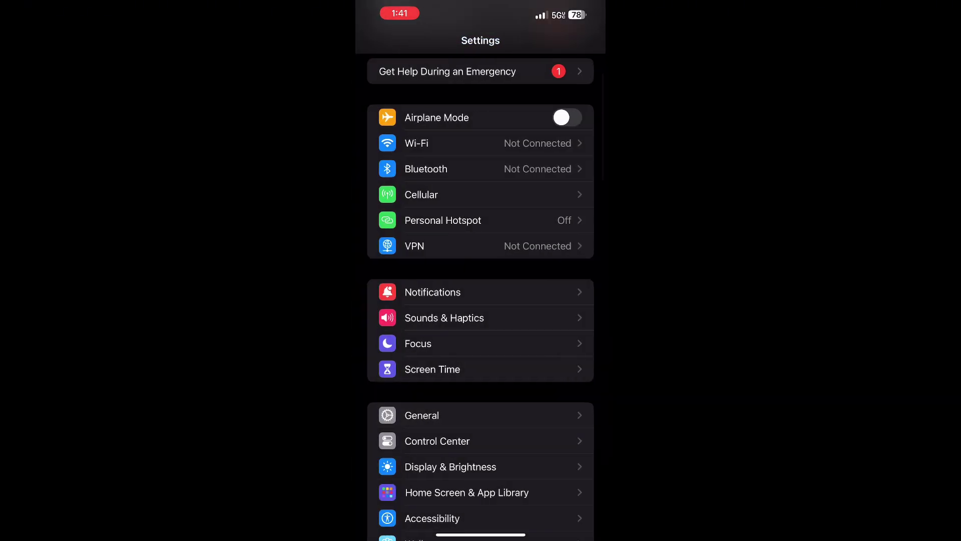
- Check the Developer Mode setting under Privacy & Security and return to the home screen
scroll(480, 300, "down", 1)
scroll(480, 300, "down", 1)
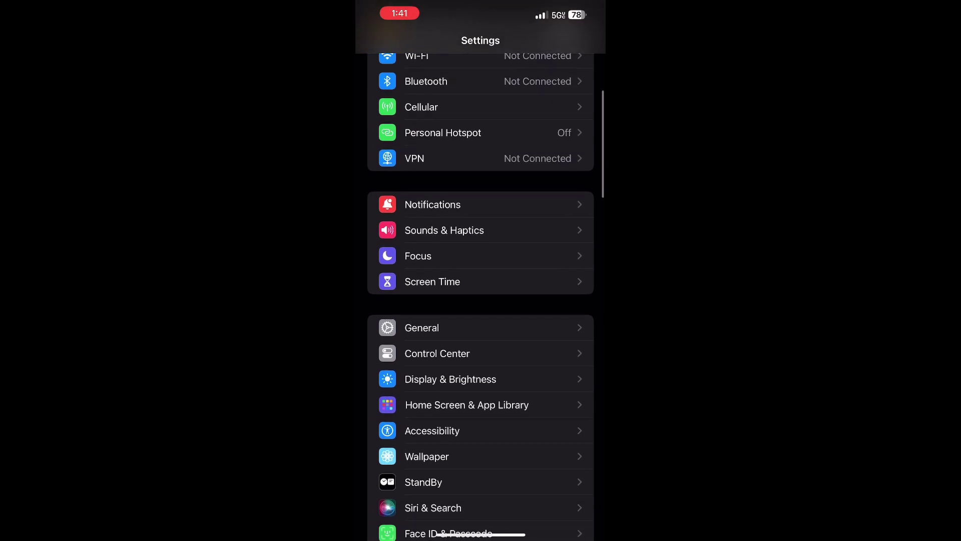
scroll(480, 300, "down", 3)
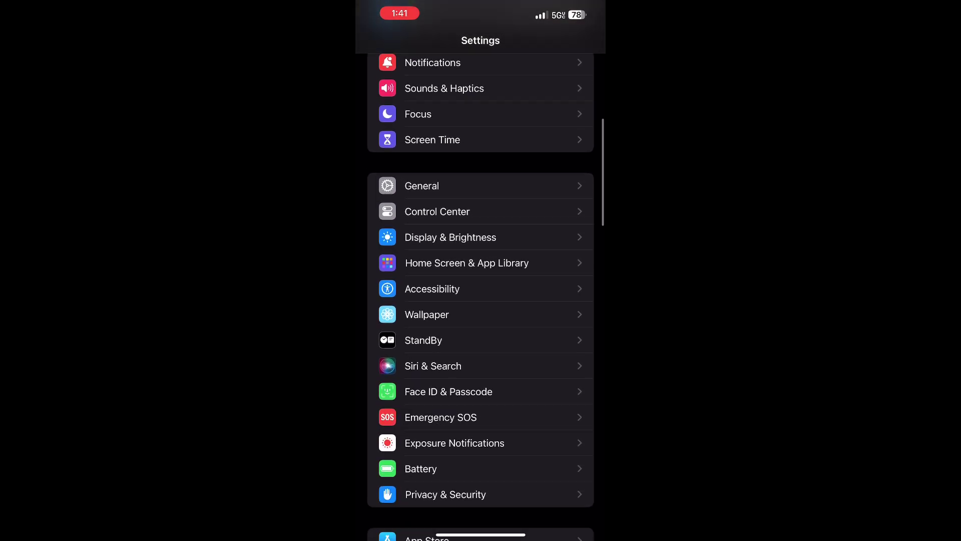
scroll(480, 301, "down", 4)
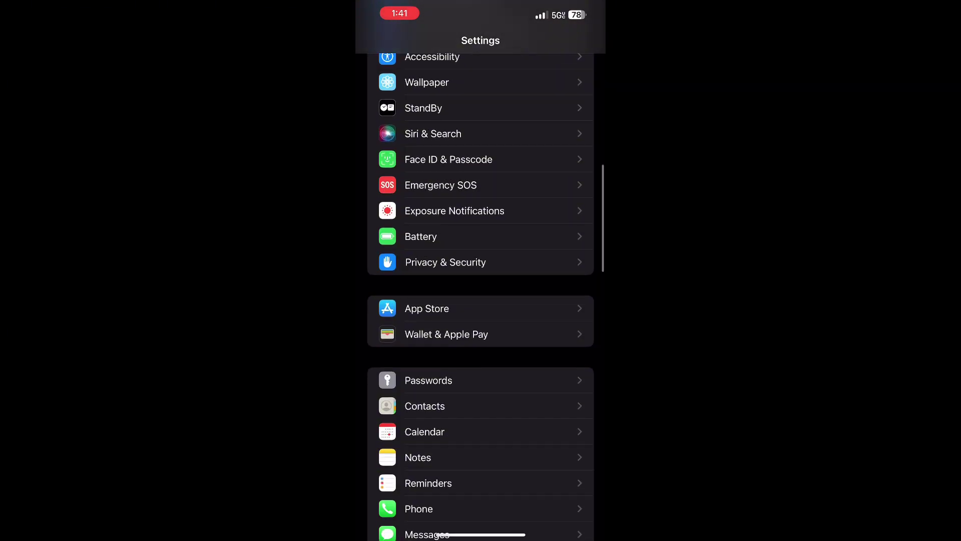
left_click(446, 262)
scroll(480, 300, "down", 2)
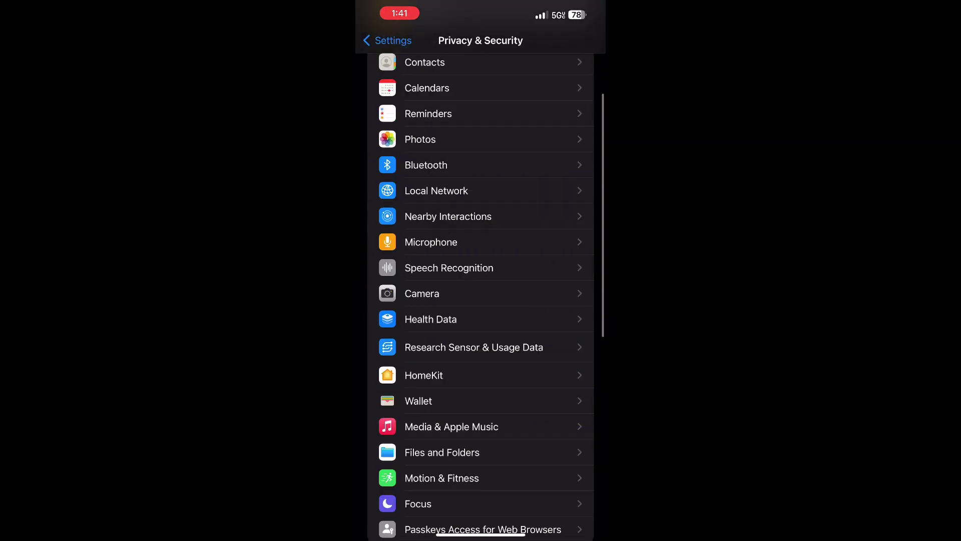
scroll(480, 301, "down", 10)
left_click(429, 459)
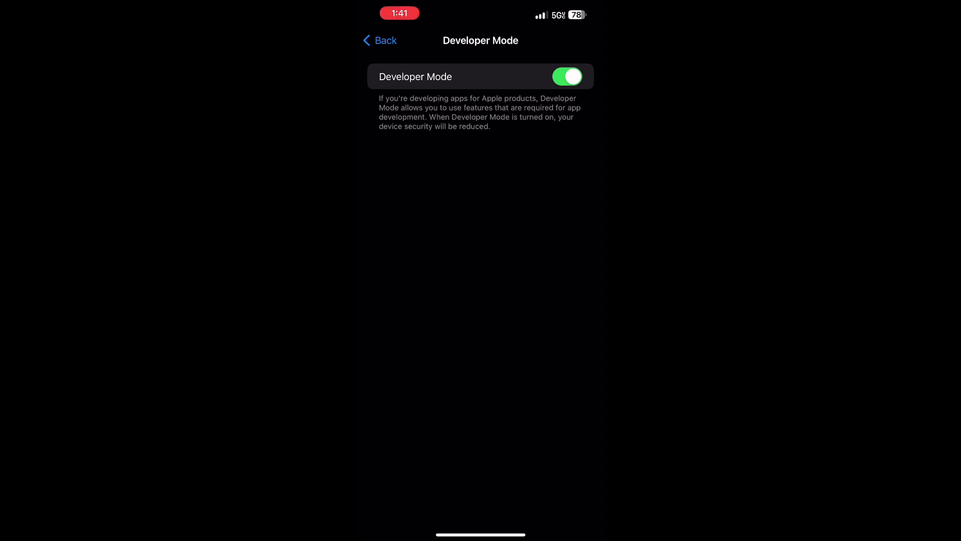
left_click_drag(481, 534, 481, 351)
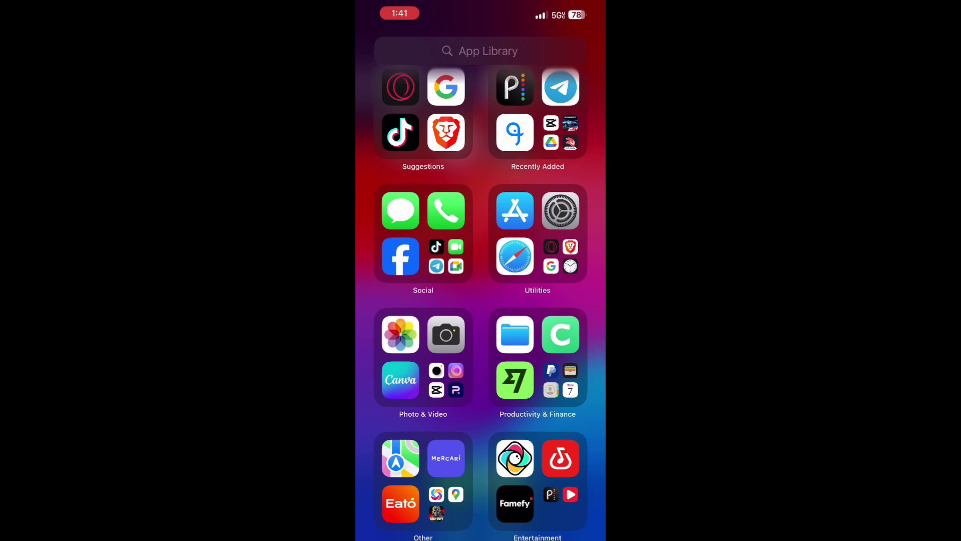
left_click_drag(401, 311, 560, 310)
mouse_move(401, 310)
left_mouse_down()
mouse_move(561, 311)
mouse_move(400, 311)
left_mouse_up()
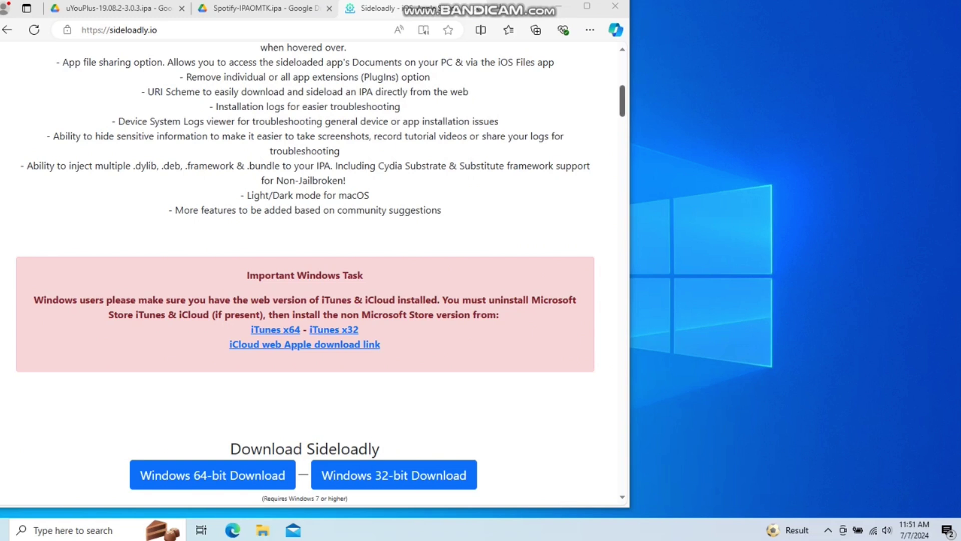
- Look over the features list on the Sideloadly website
scroll(310, 273, "up", 9)
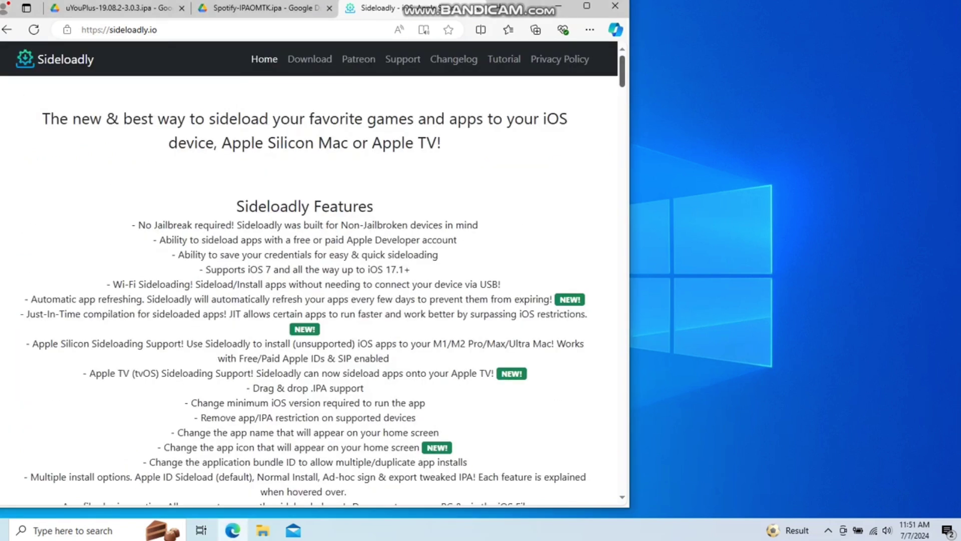
scroll(310, 273, "down", 5)
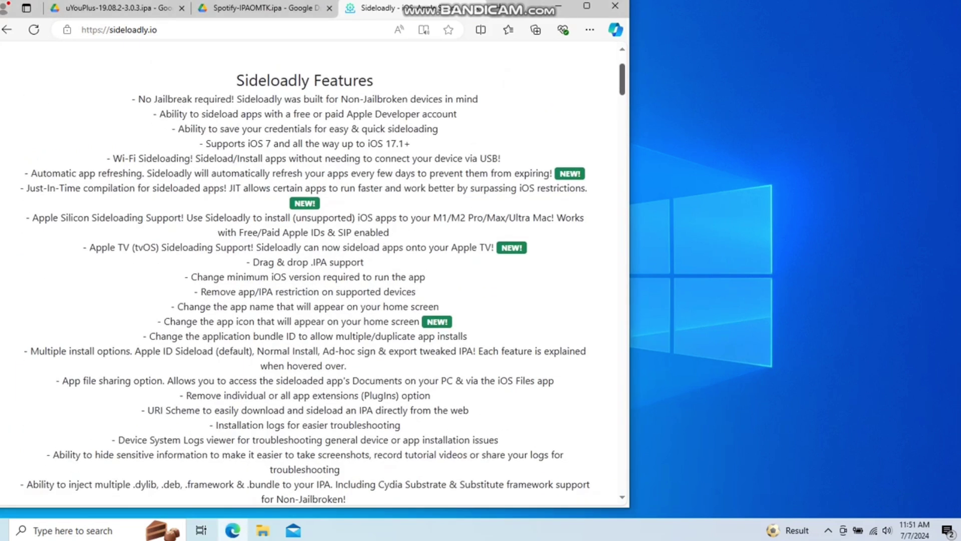
scroll(311, 273, "up", 5)
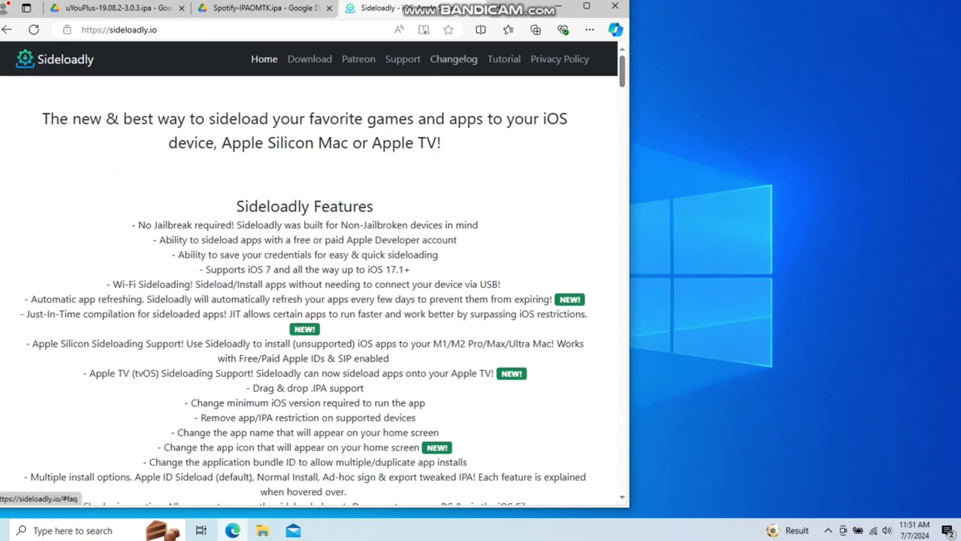
- Sign out of the Google account on the Spotify-IPAOMTK.ipa Drive page, return to the file page and download the IPA
left_click(265, 8)
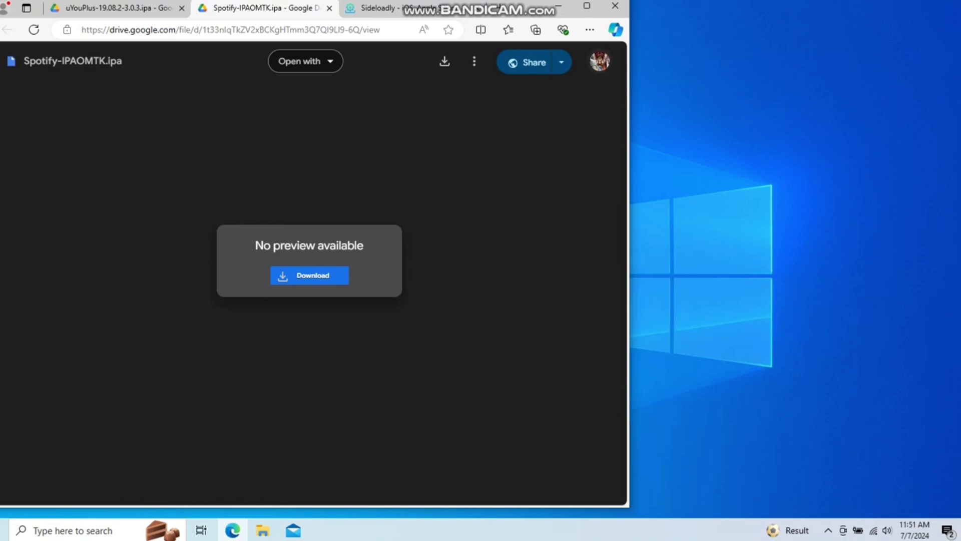
left_click(600, 61)
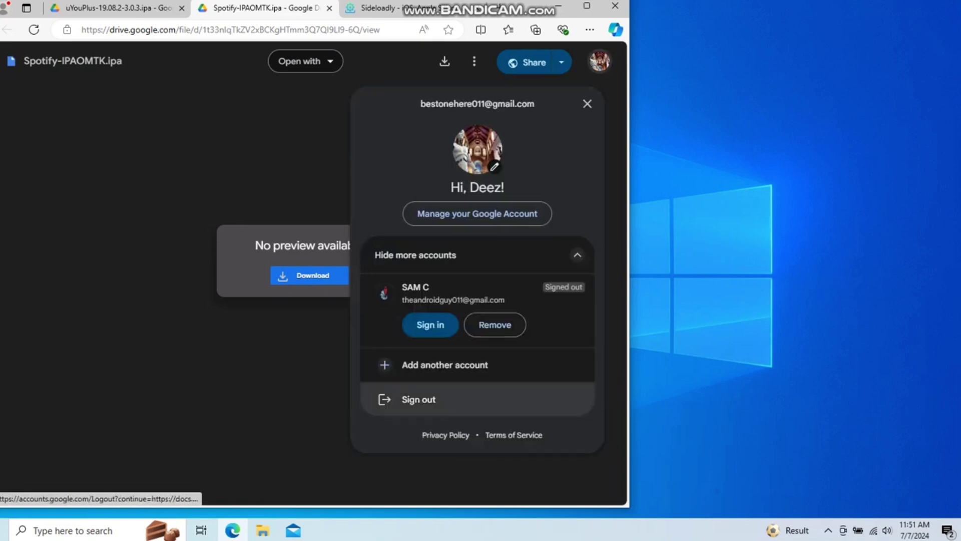
left_click(419, 399)
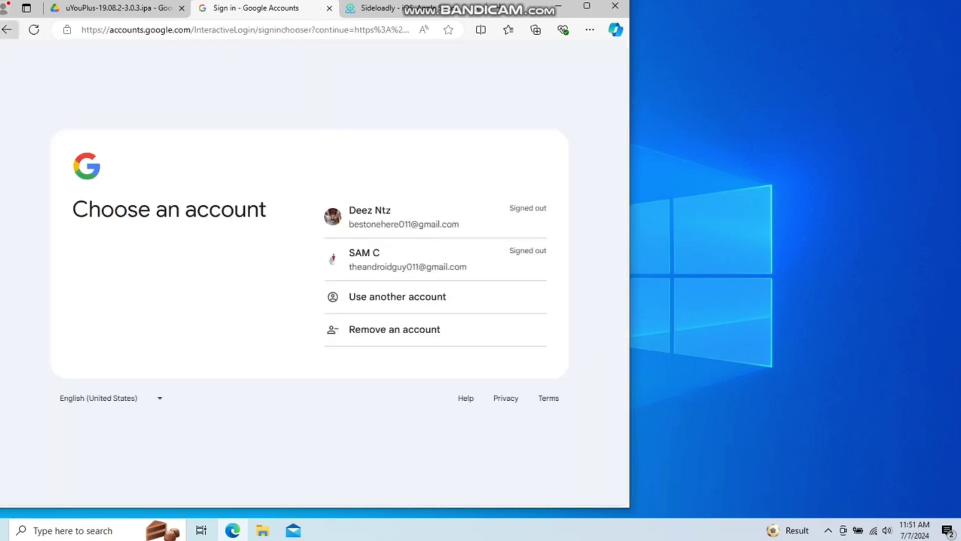
left_click(7, 30)
left_click(7, 30)
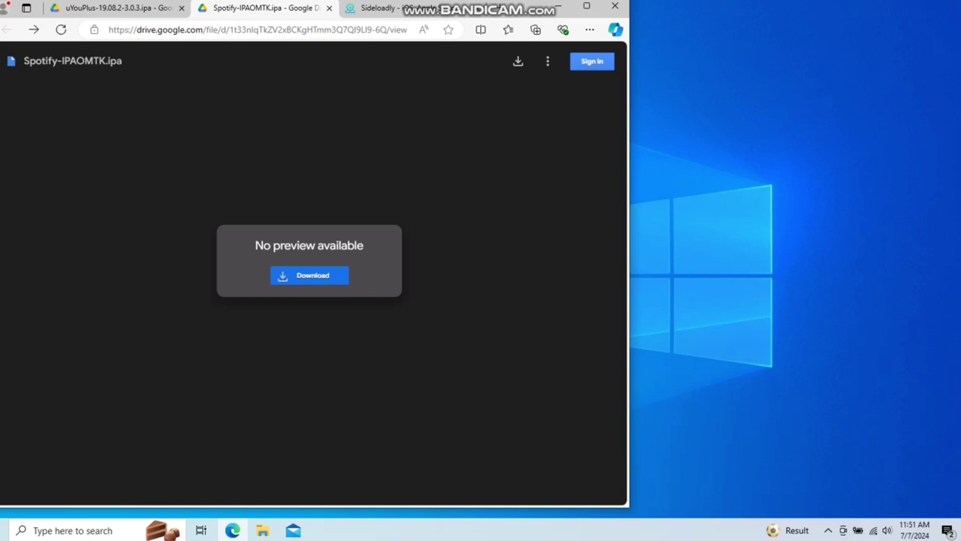
left_click(310, 276)
- Start downloading uYouPlus-19.08.2-3.0.3.ipa from its Google Drive page and cancel the download
left_click(118, 9)
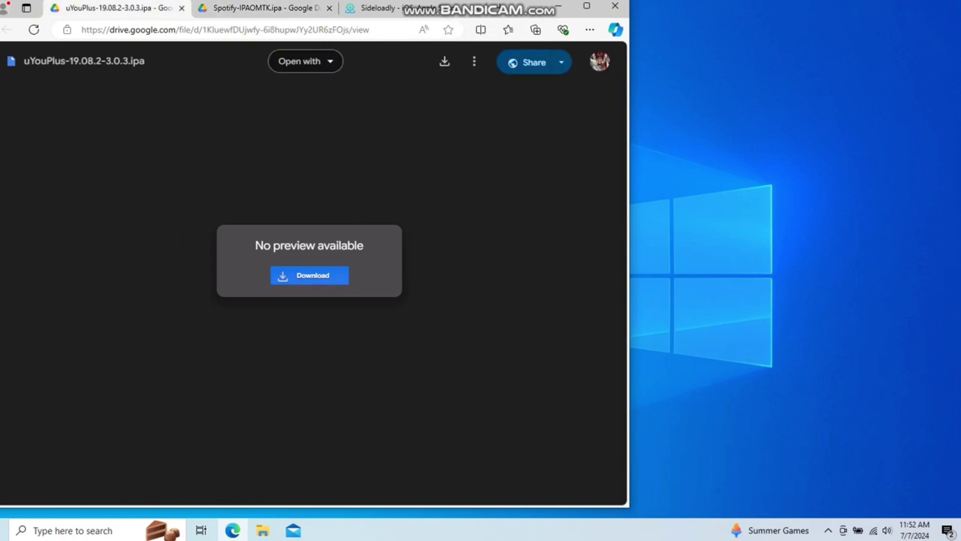
left_click(310, 275)
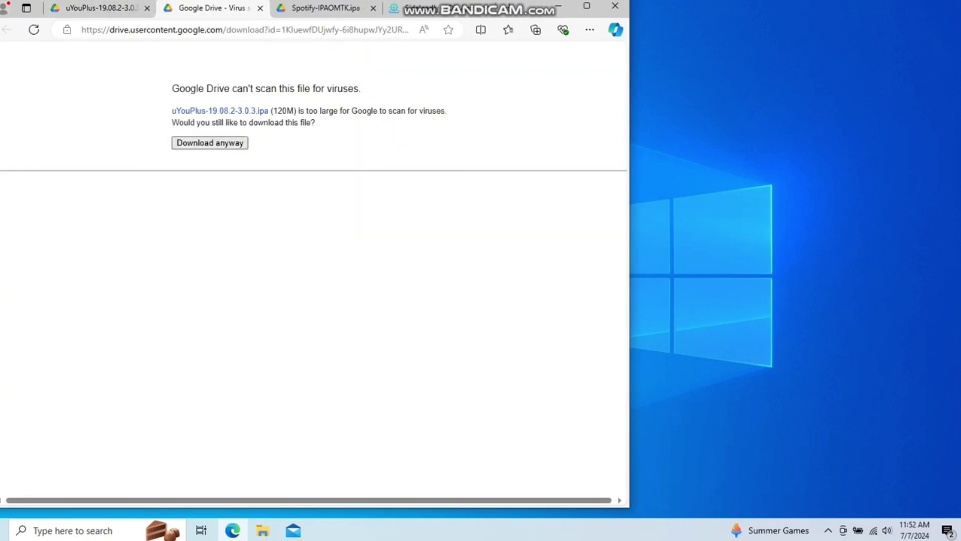
left_click(209, 143)
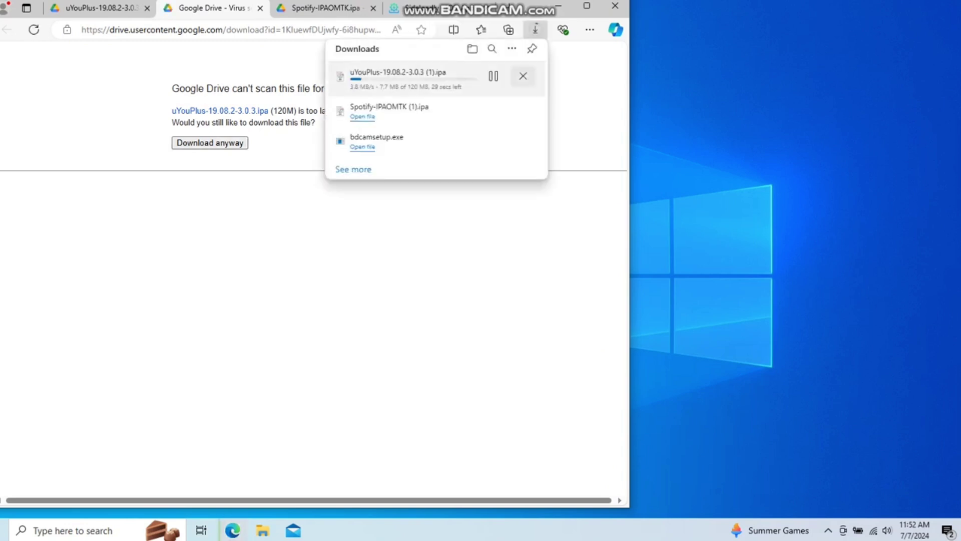
left_click(523, 76)
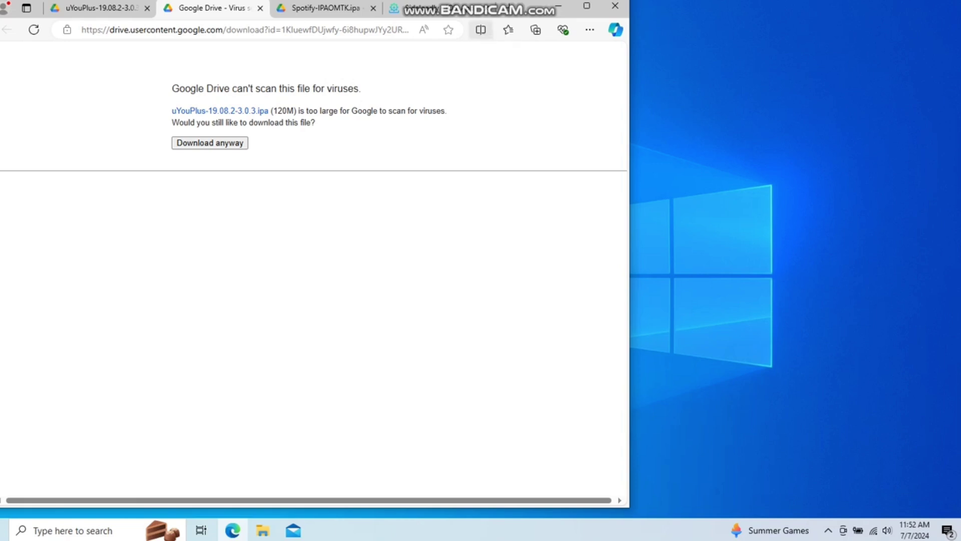
- Examine the Sideloadly website's Windows requirements for iTunes and iCloud and its download options
left_click(436, 9)
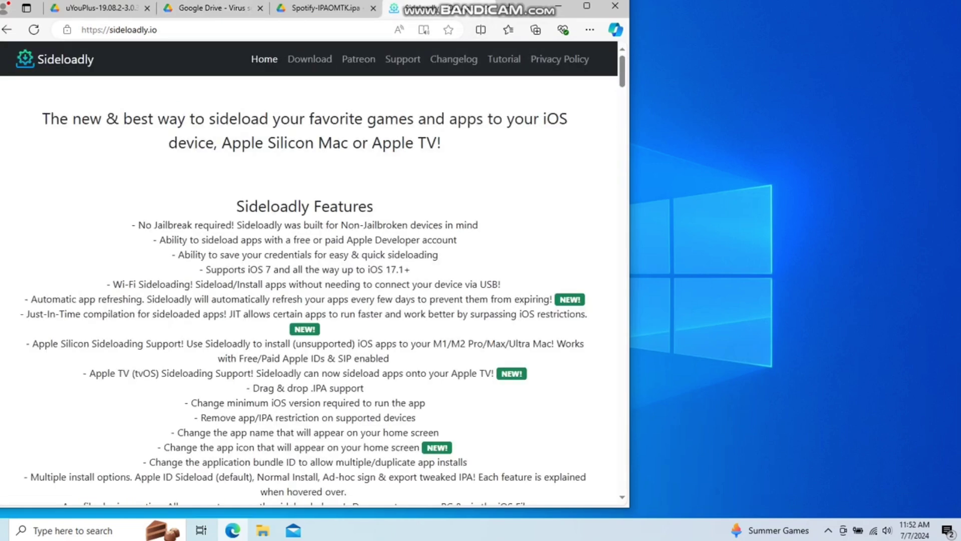
scroll(309, 273, "down", 1)
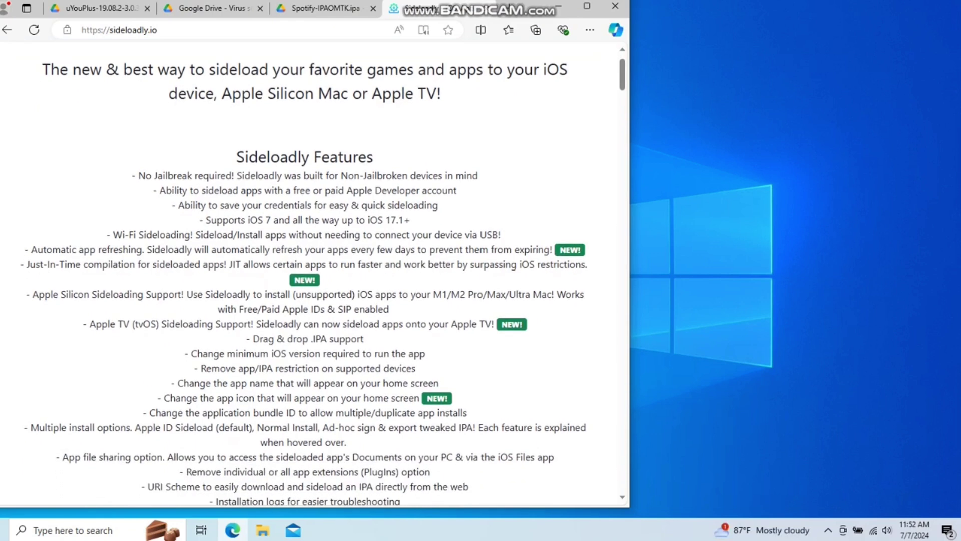
scroll(313, 274, "down", 4)
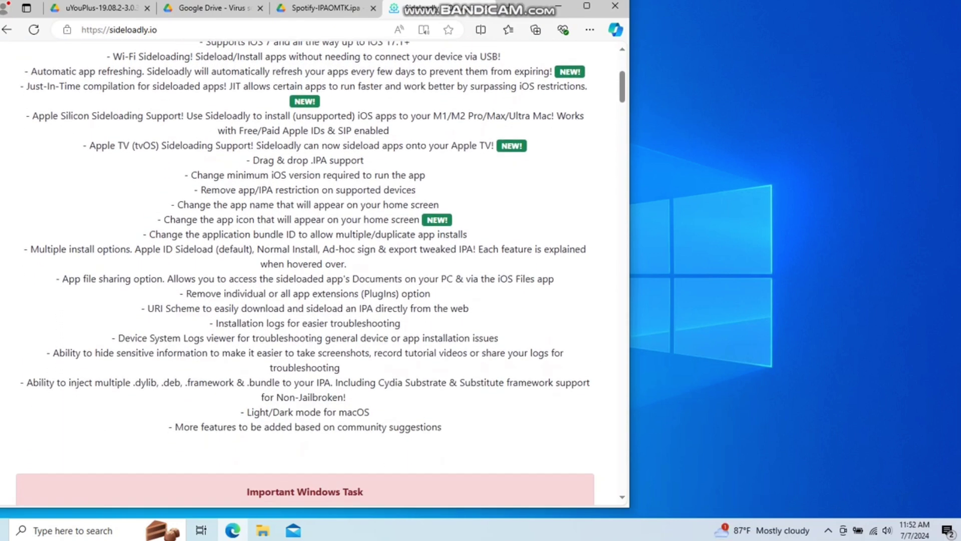
scroll(312, 273, "down", 2)
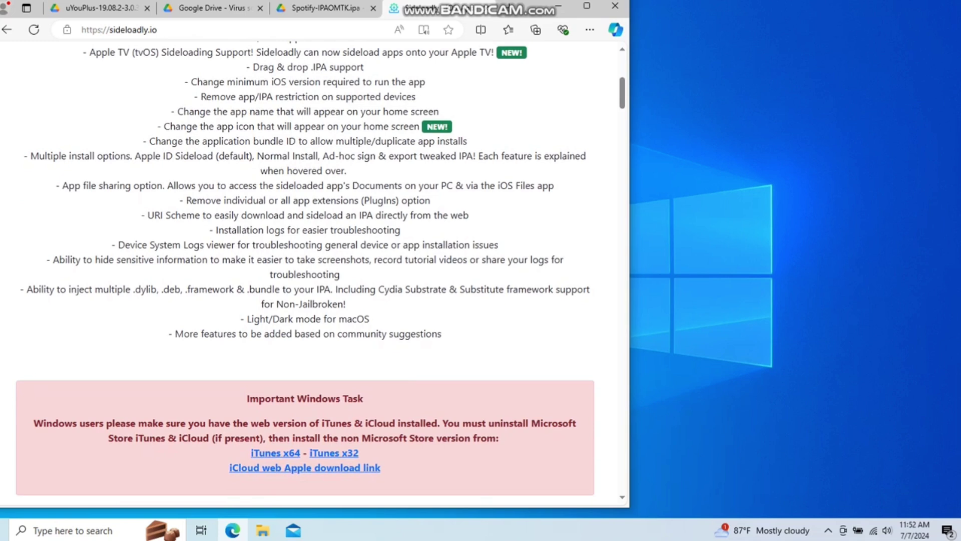
scroll(309, 274, "down", 2)
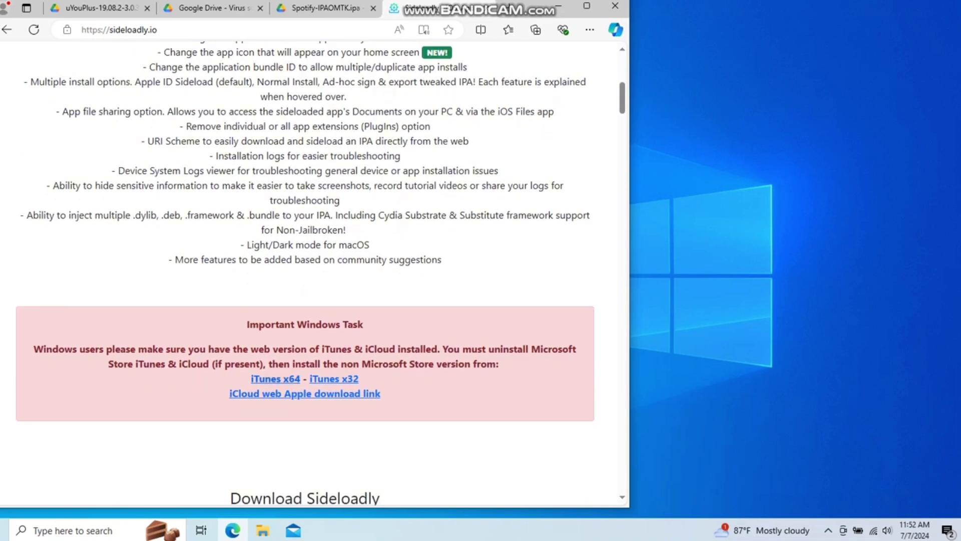
scroll(313, 273, "down", 1)
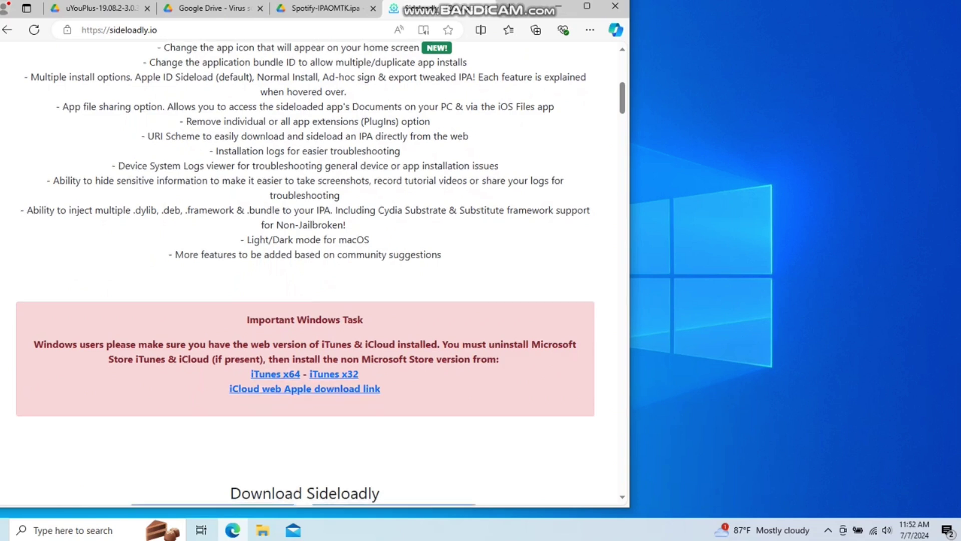
scroll(313, 273, "down", 3)
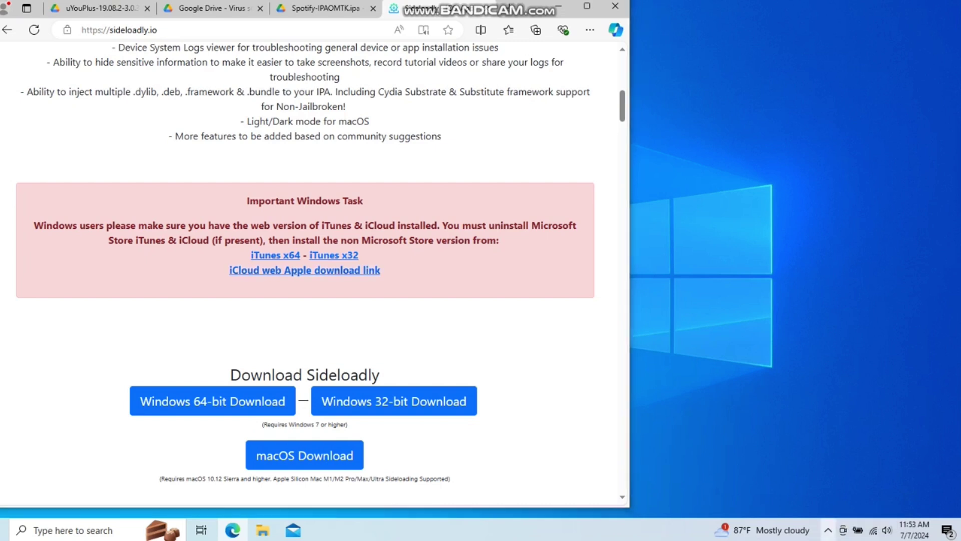
- Bring up the background iCloud app's sign-in window and dismiss it
left_click(829, 529)
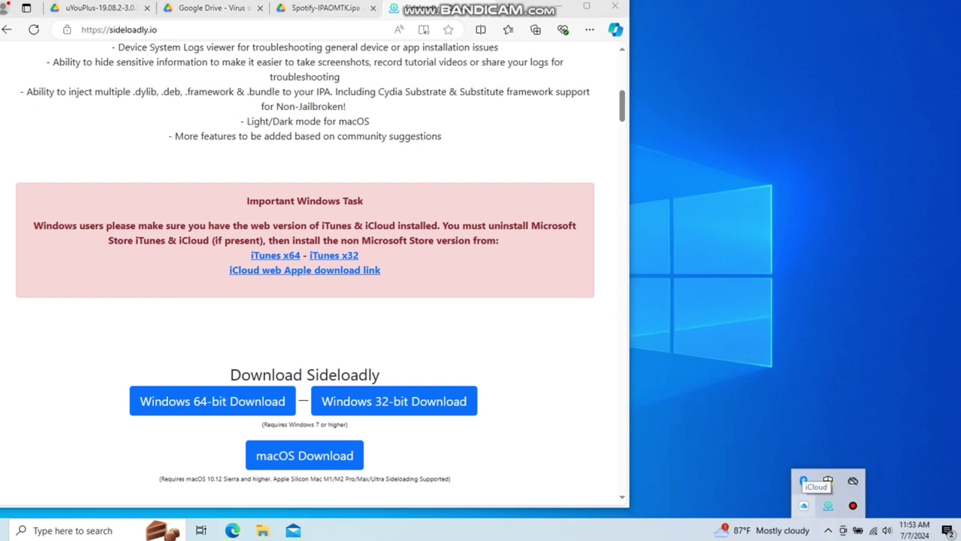
left_click(804, 506)
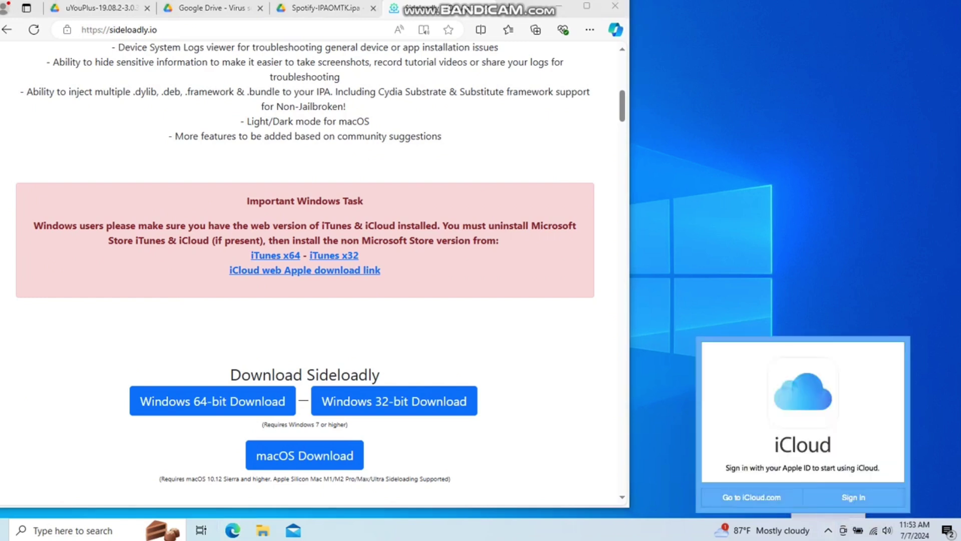
key("Escape")
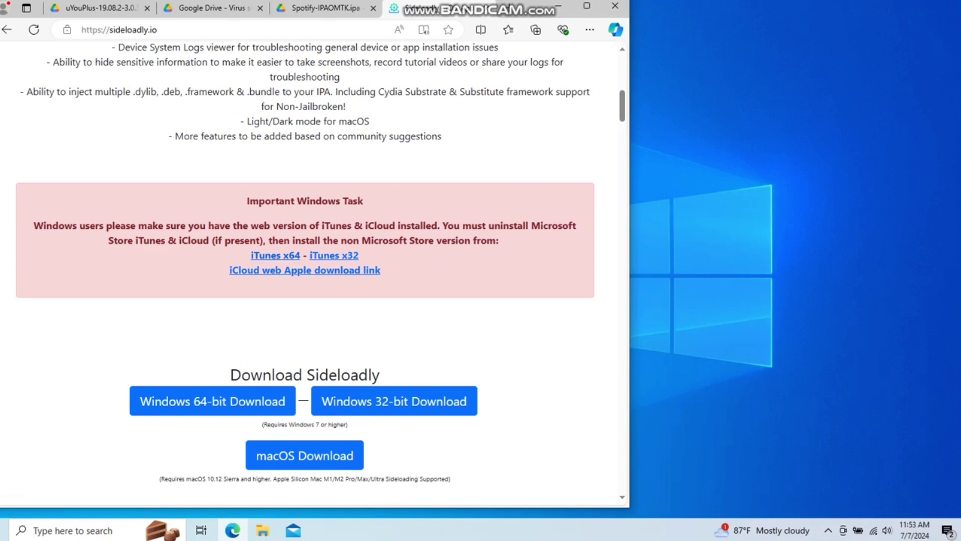
- Minimize the browser, move the iTunes desktop shortcut fully into view and open iTunes
left_click(558, 6)
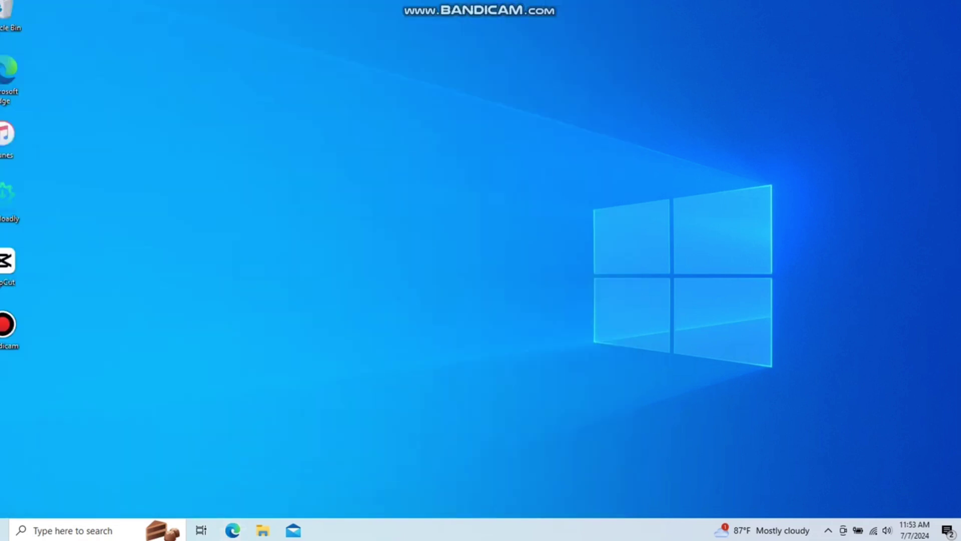
left_click_drag(7, 134, 50, 135)
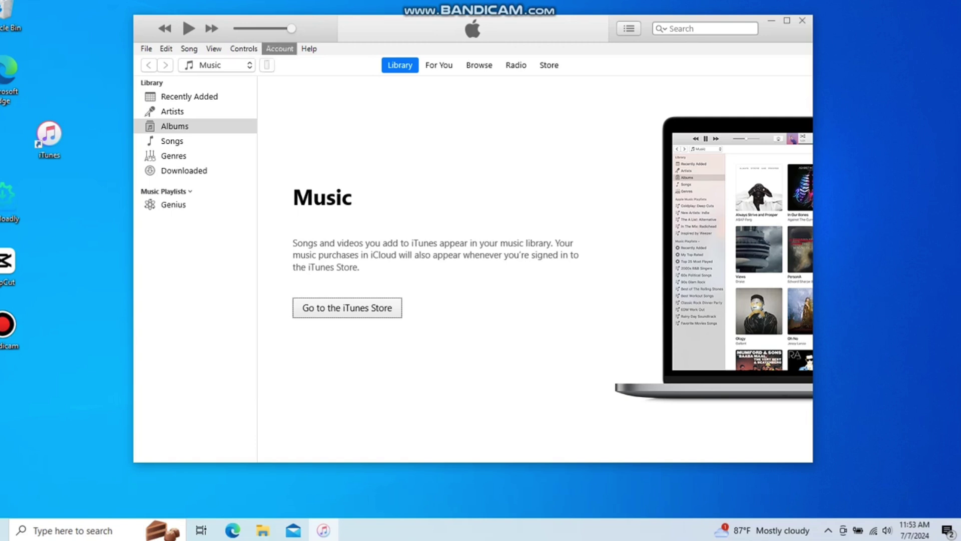
- Look at the account's computer authorization options in iTunes and close iTunes
left_click(279, 49)
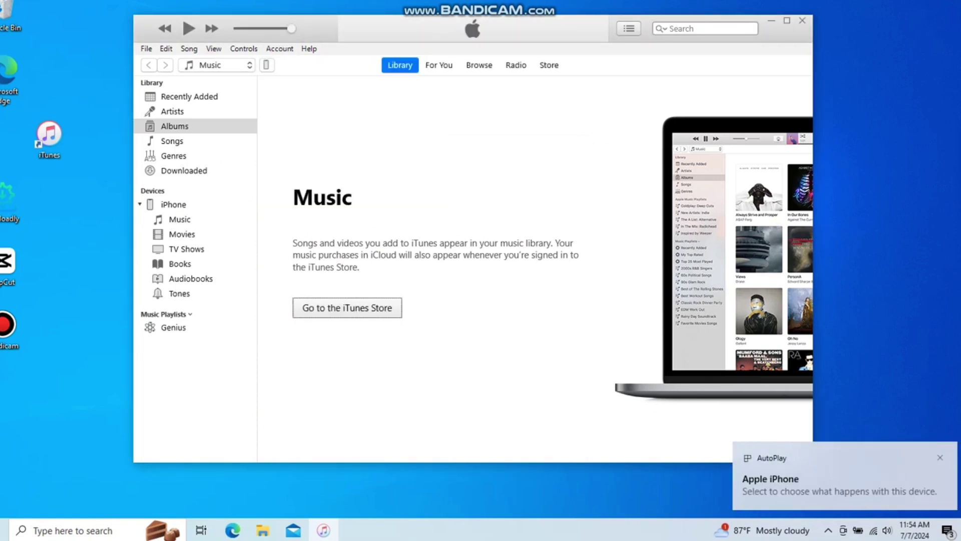
left_click(280, 49)
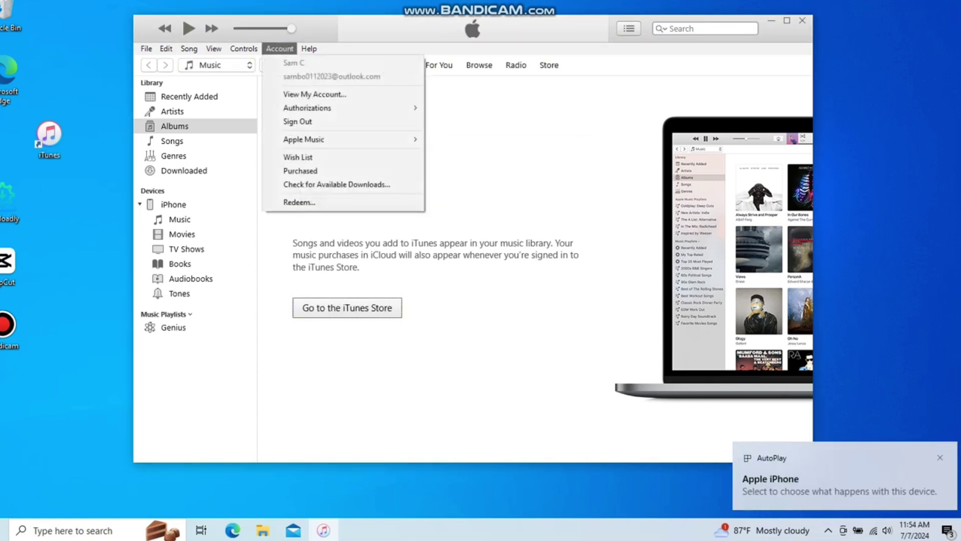
mouse_move(308, 109)
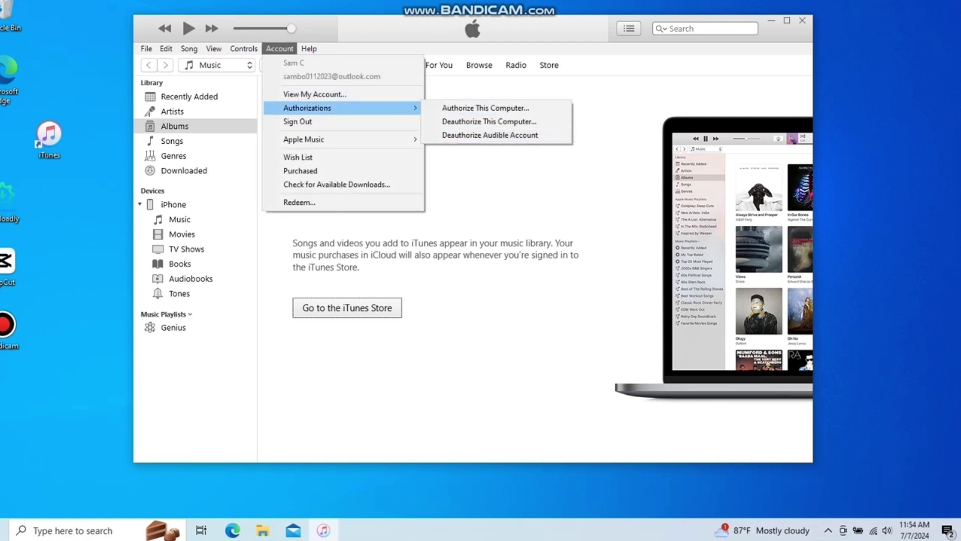
key("Return")
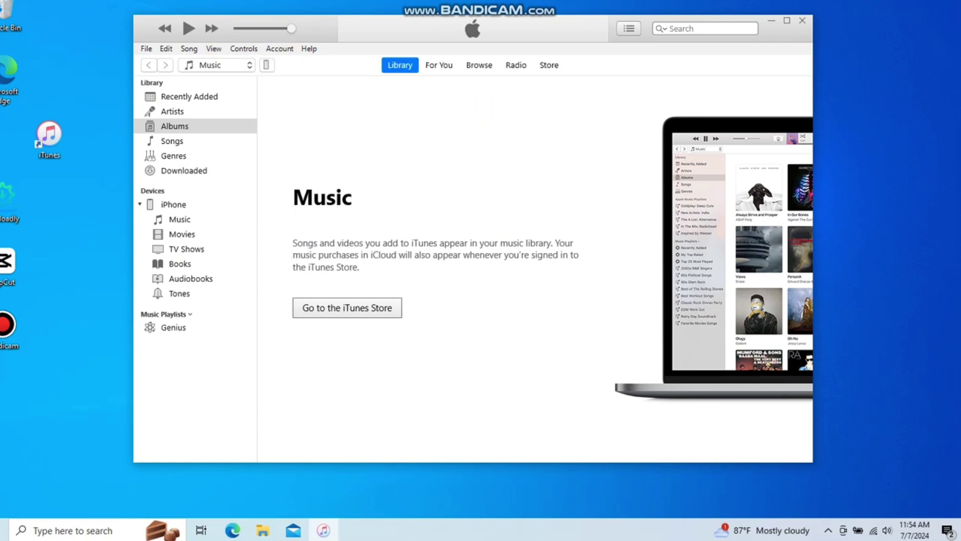
left_click(802, 21)
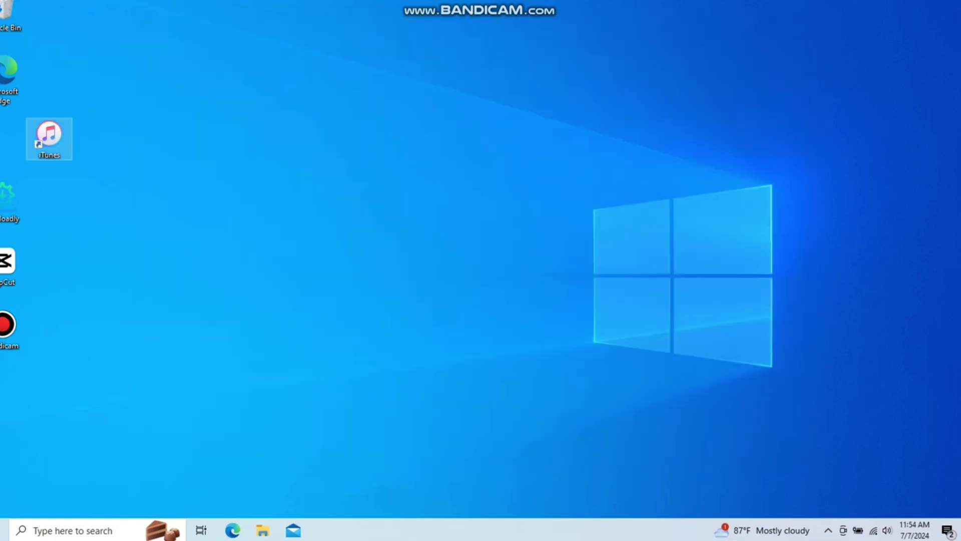
- Minimize the browser after bringing it up, move the Sideloadly desktop shortcut fully into view and open Sideloadly
left_click(232, 530)
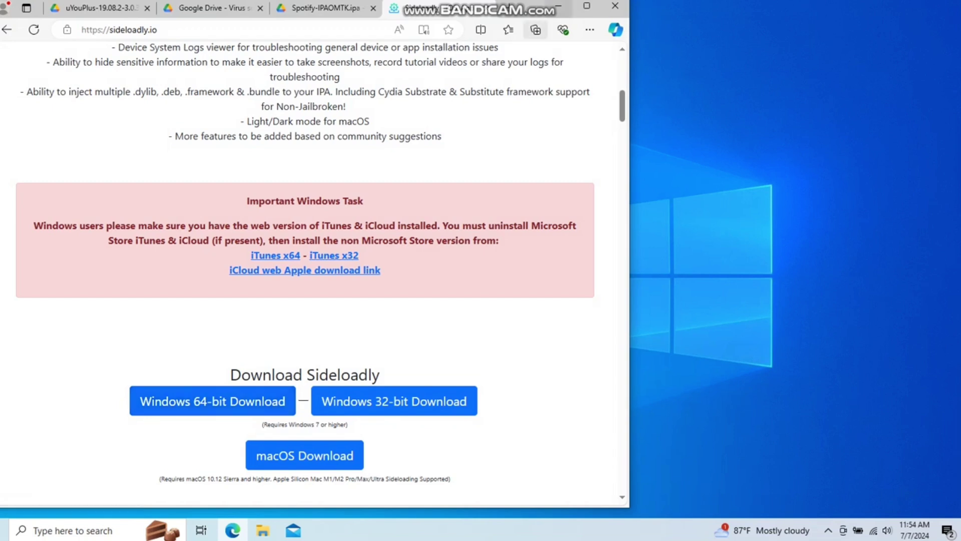
left_click(558, 6)
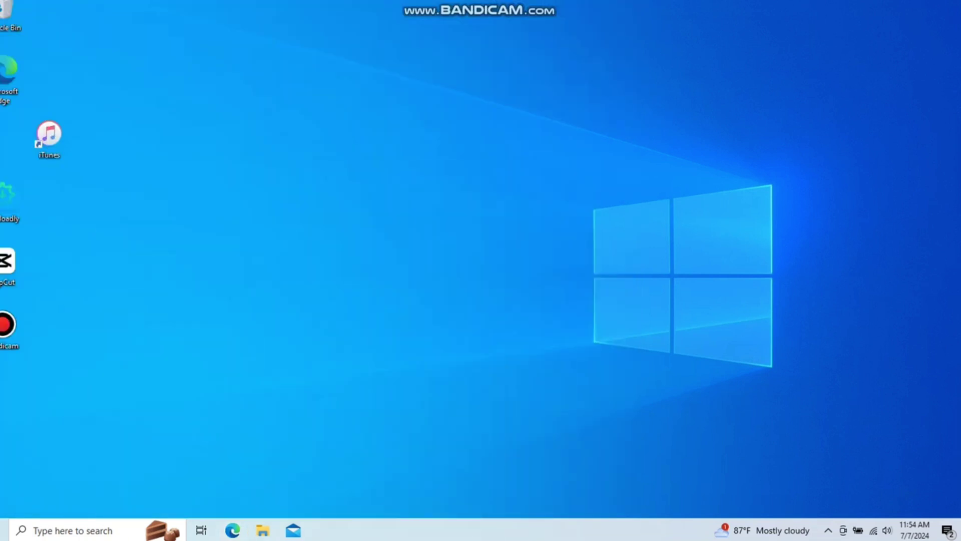
left_click_drag(10, 200, 235, 202)
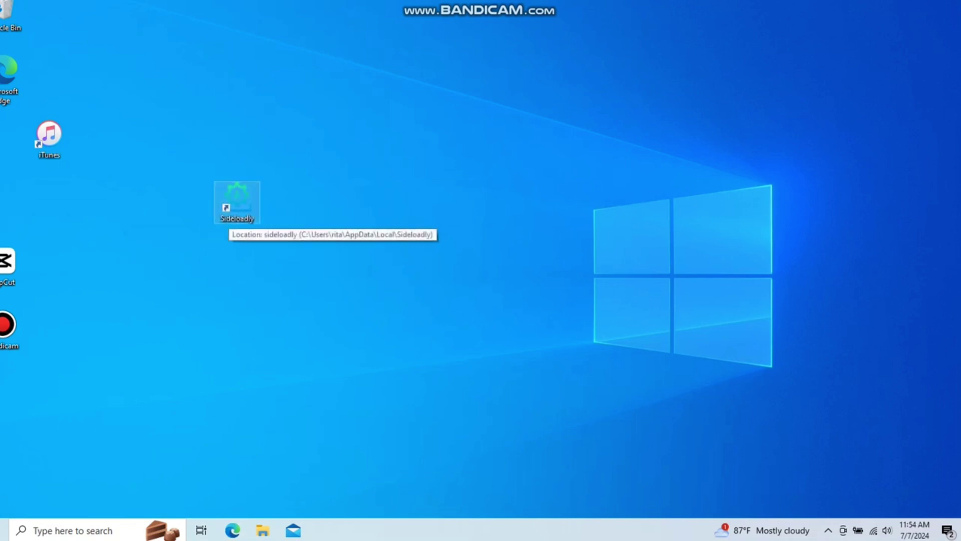
double_click(237, 200)
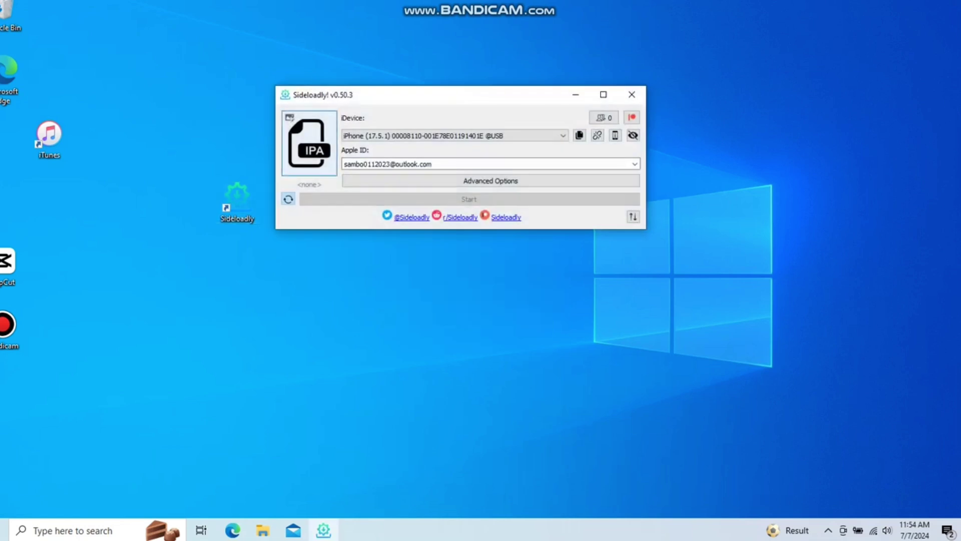
- Load the Spotify-IPAOMTK (1) IPA file from the Downloads folder into Sideloadly
left_click(310, 143)
left_click(309, 144)
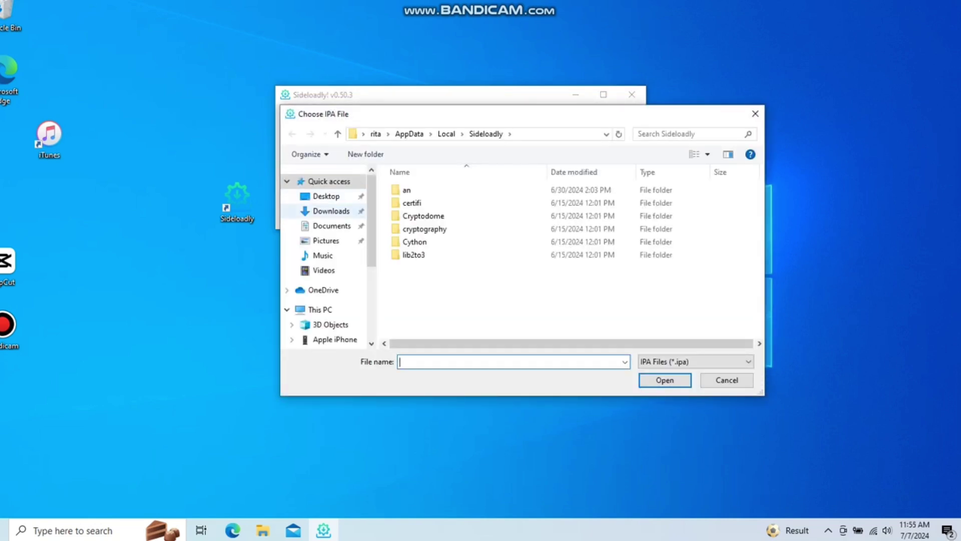
left_click(331, 211)
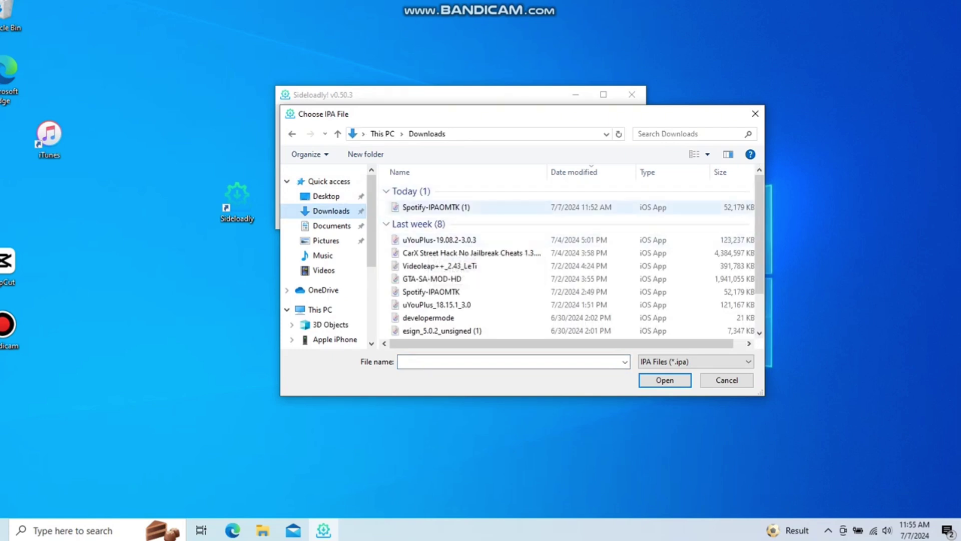
double_click(436, 207)
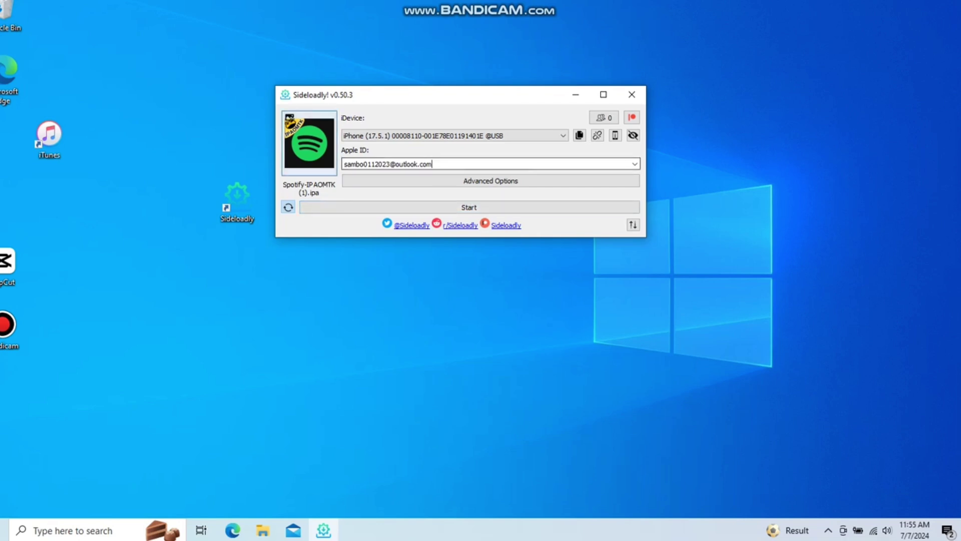
- Replace the loaded IPA with uYouPlus-19.08.2-3.0.3 from the Downloads folder and start sideloading it to the iPhone
left_click(309, 143)
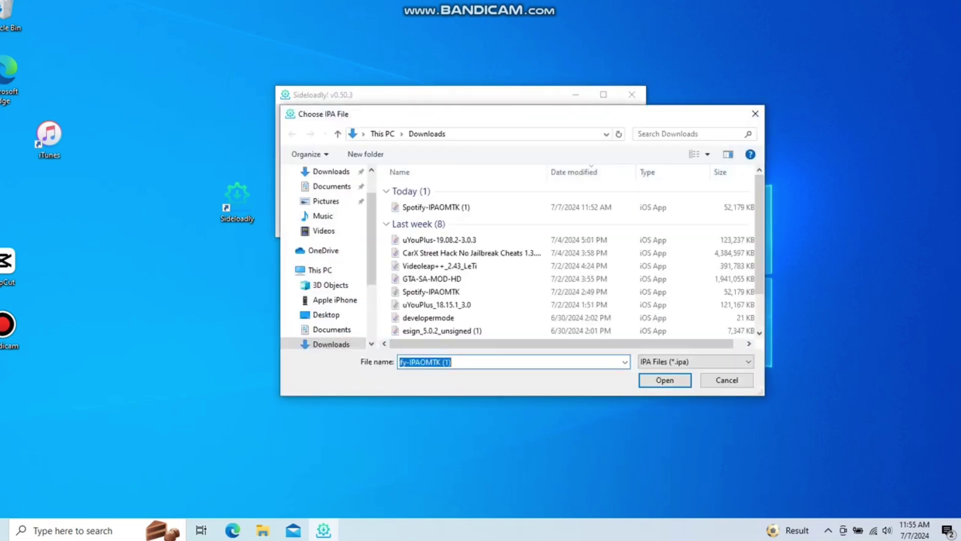
double_click(439, 240)
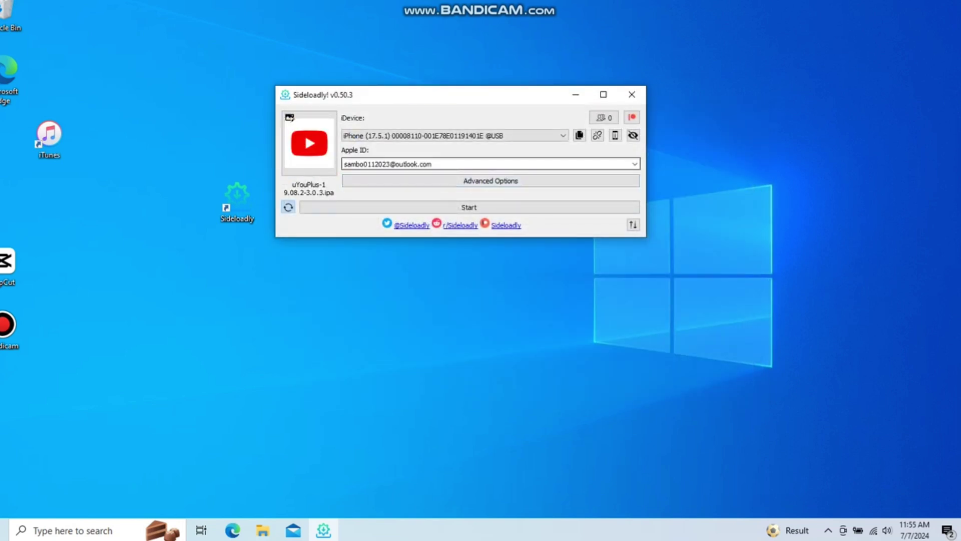
left_click(468, 207)
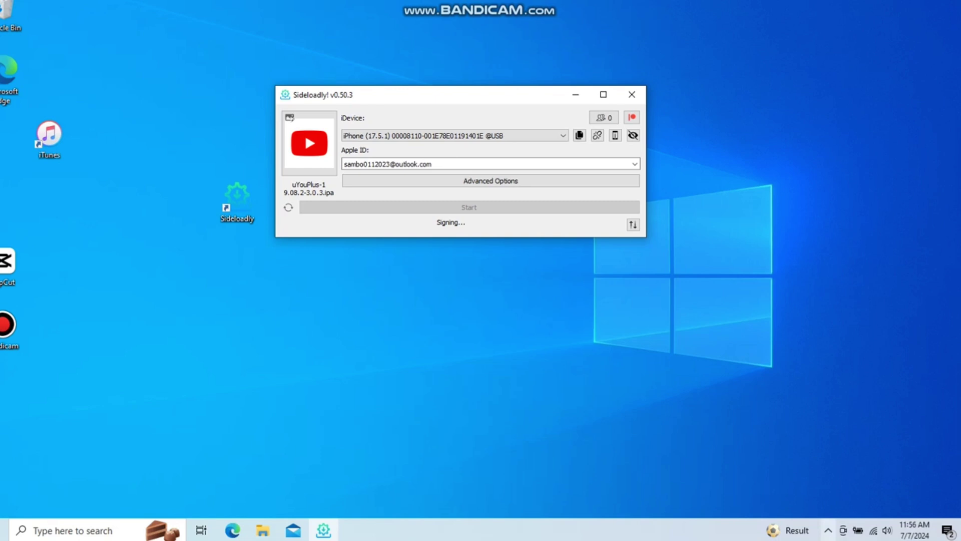
- Show the hidden background apps while Sideloadly signs the uYouPlus IPA
left_click(828, 530)
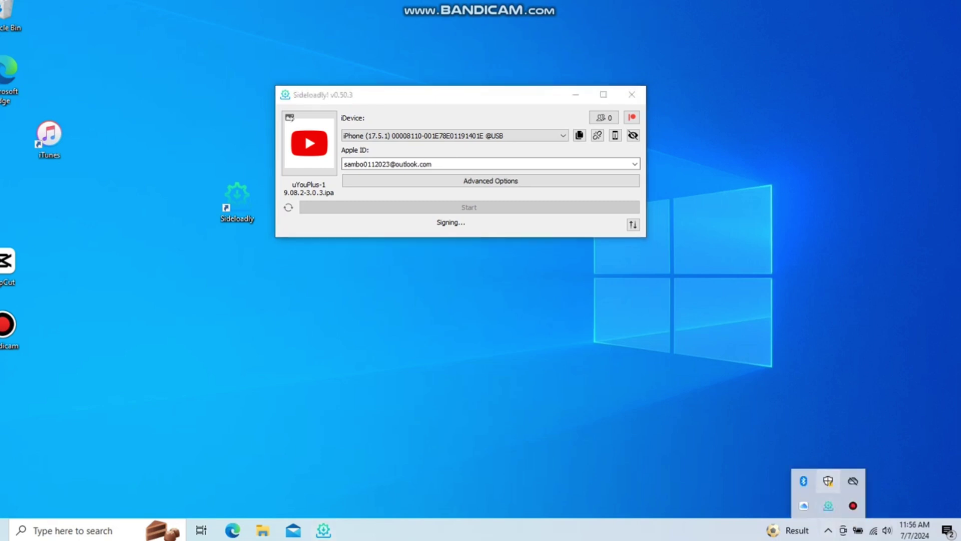